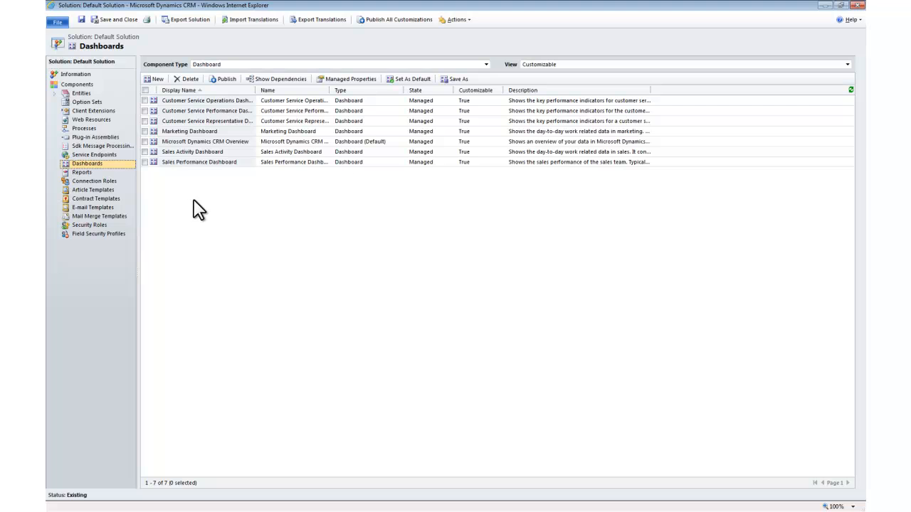
Open the Sales Activity Dashboard, examine its chart and activity list layout, and close it
left_click(285, 151)
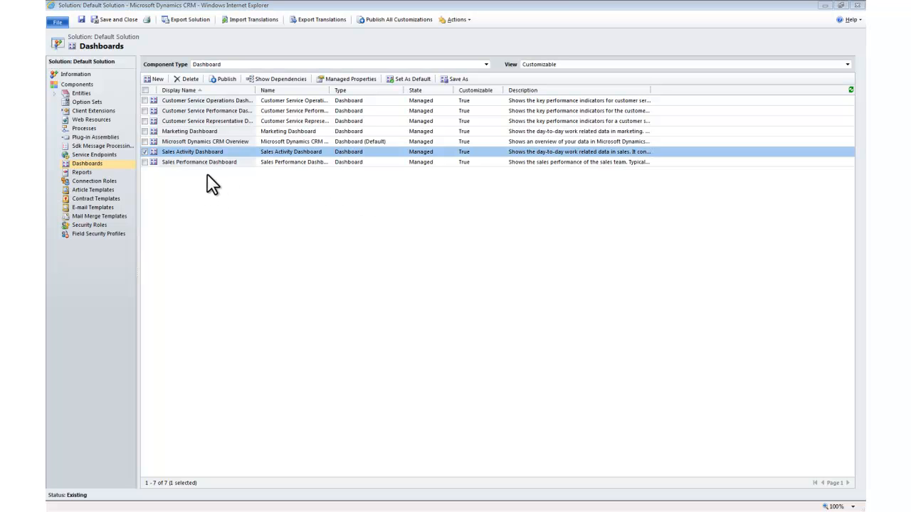
double_click(224, 152)
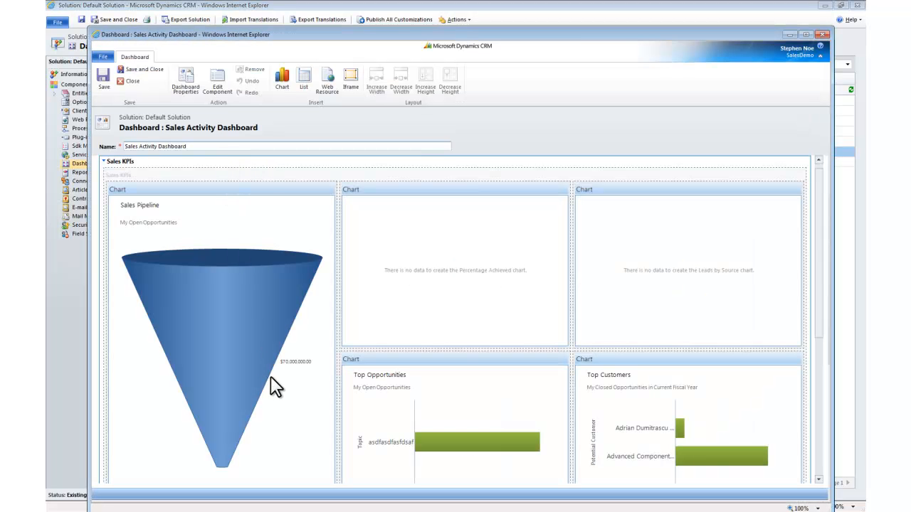
left_click(227, 238)
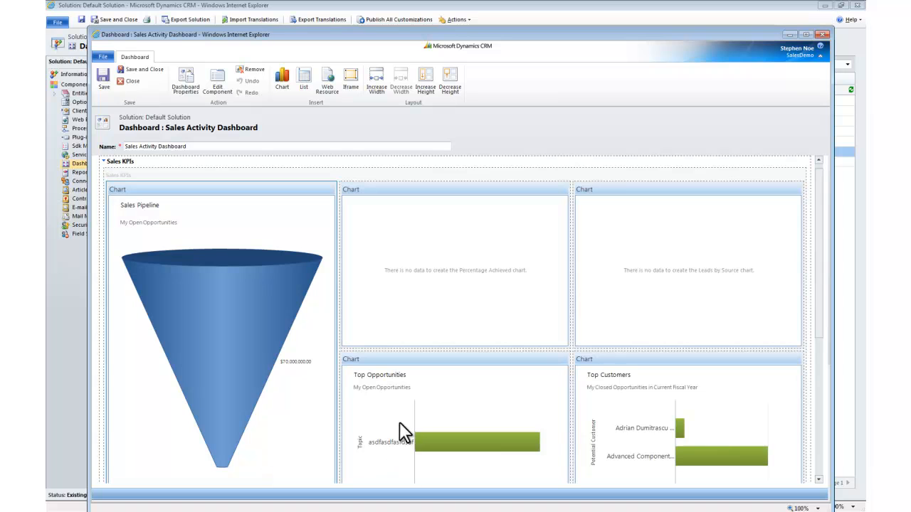
left_click(649, 322)
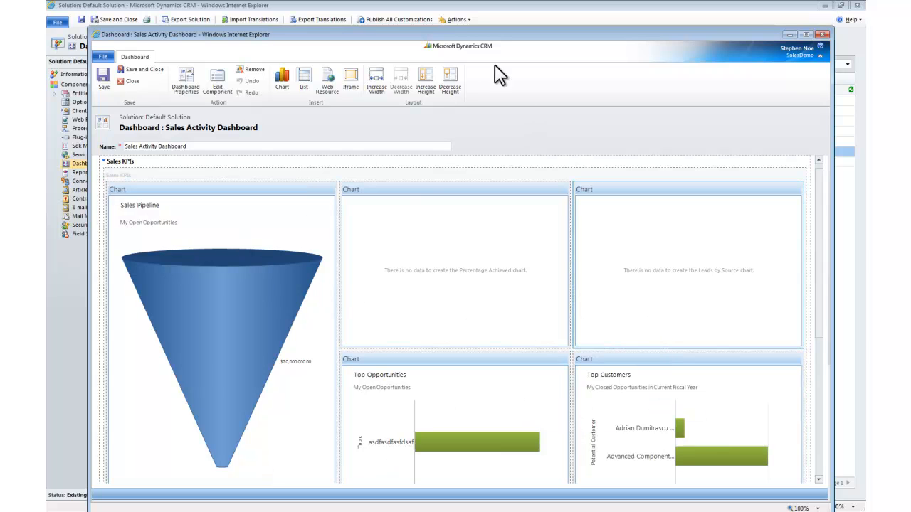
left_click_drag(477, 36, 478, 6)
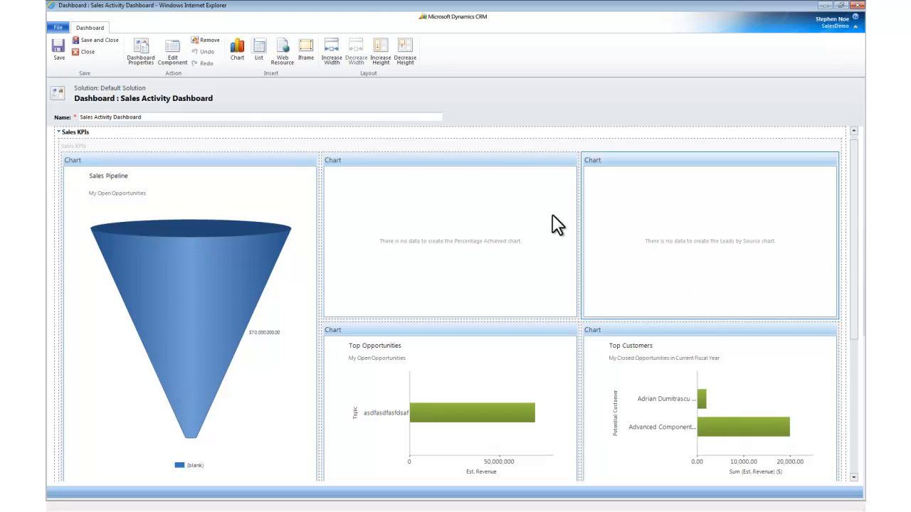
left_click_drag(859, 349, 864, 509)
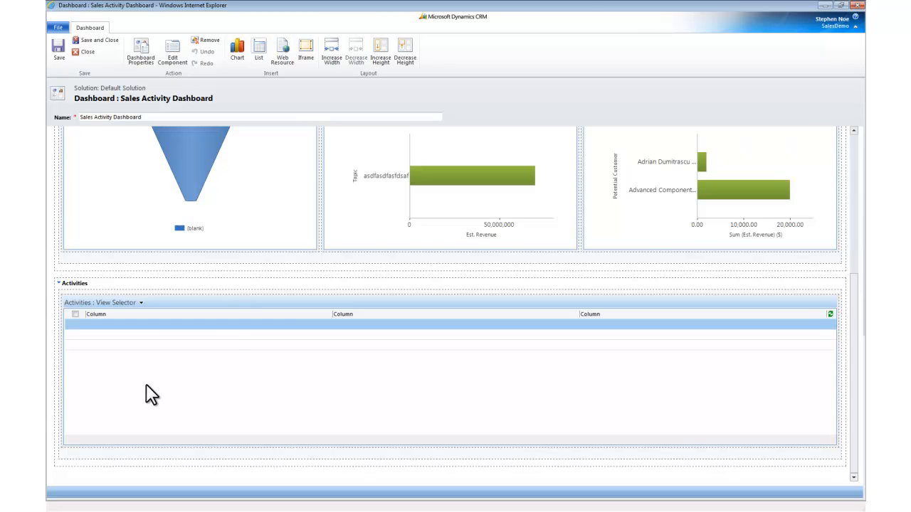
scroll(569, 372, "up", 5)
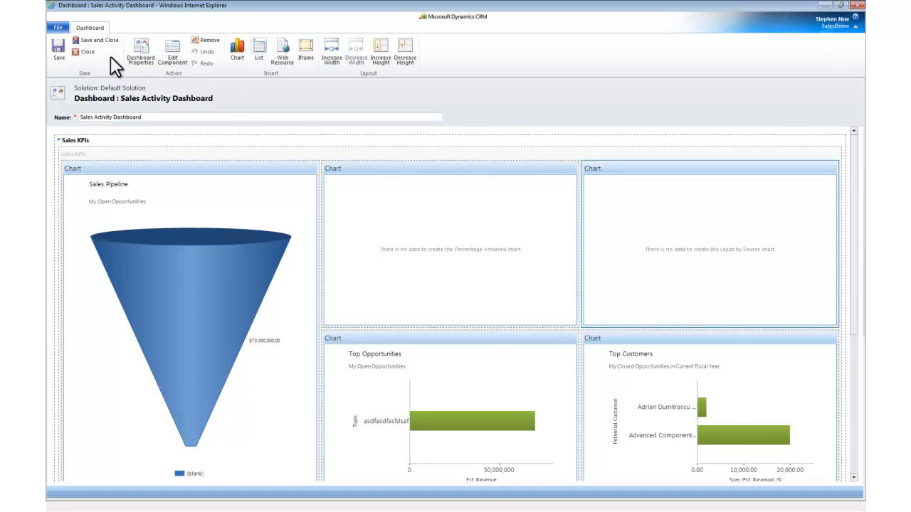
left_click(88, 52)
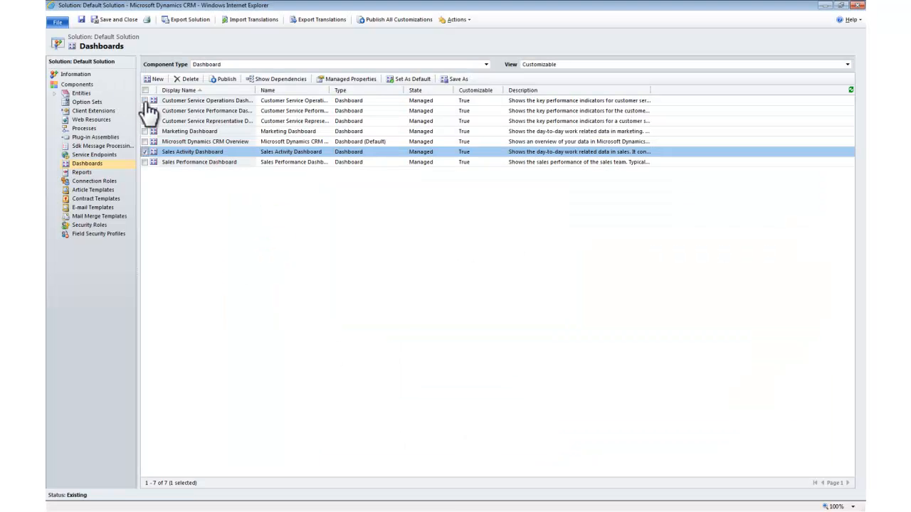
Create a new dashboard with the 2-Column Regular Dashboard layout and name it Test Dashboard
left_click(150, 77)
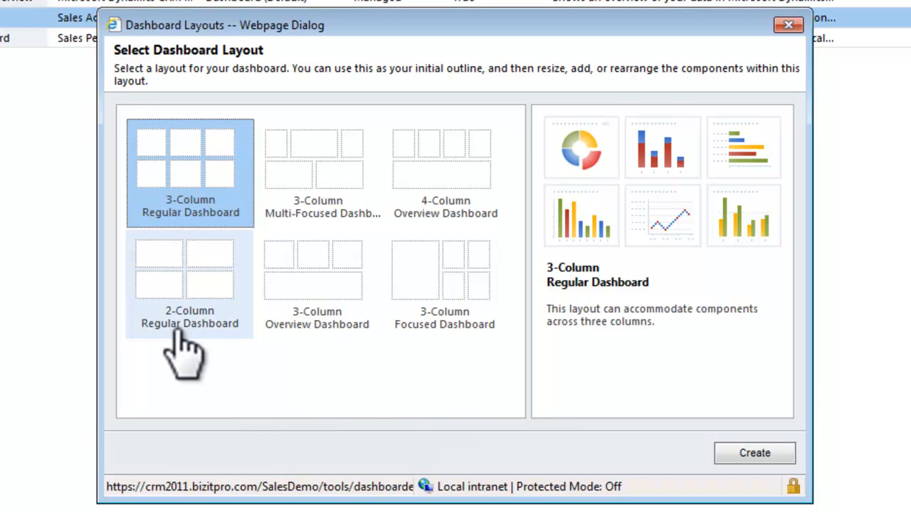
left_click(206, 306)
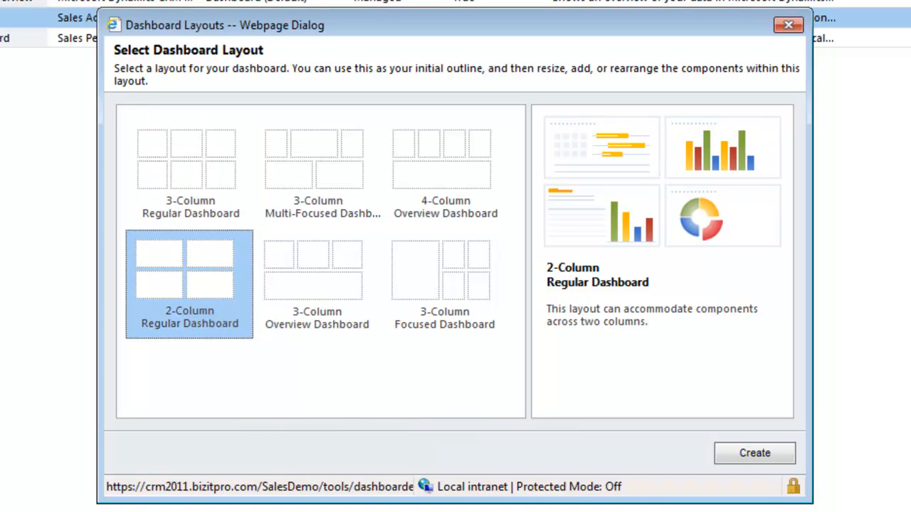
left_click(767, 455)
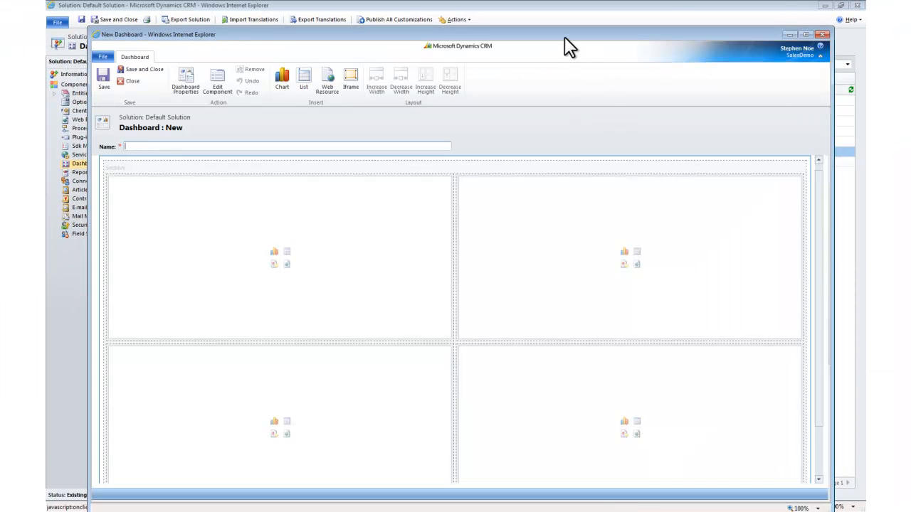
double_click(564, 37)
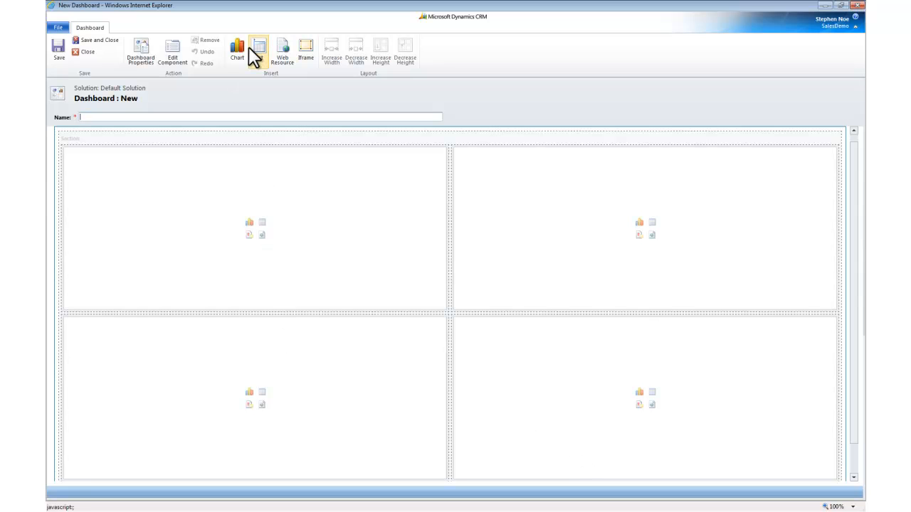
left_click(143, 194)
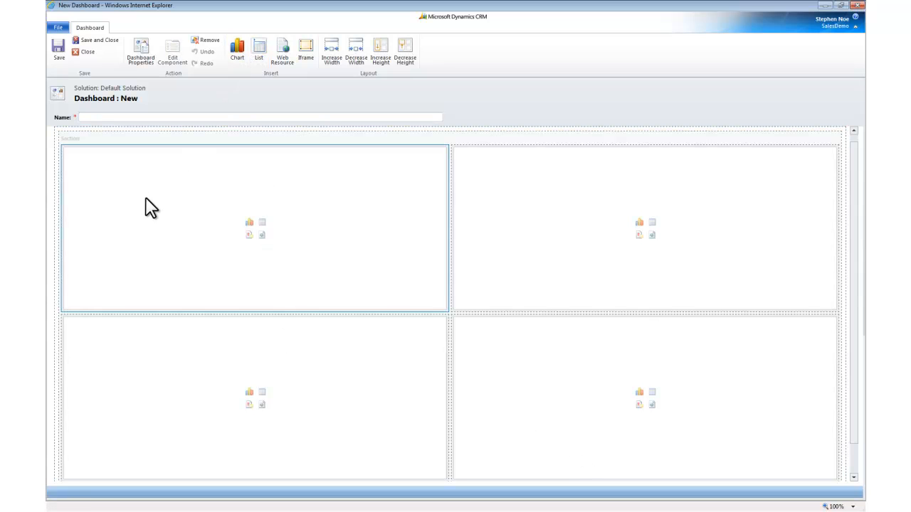
left_click(102, 117)
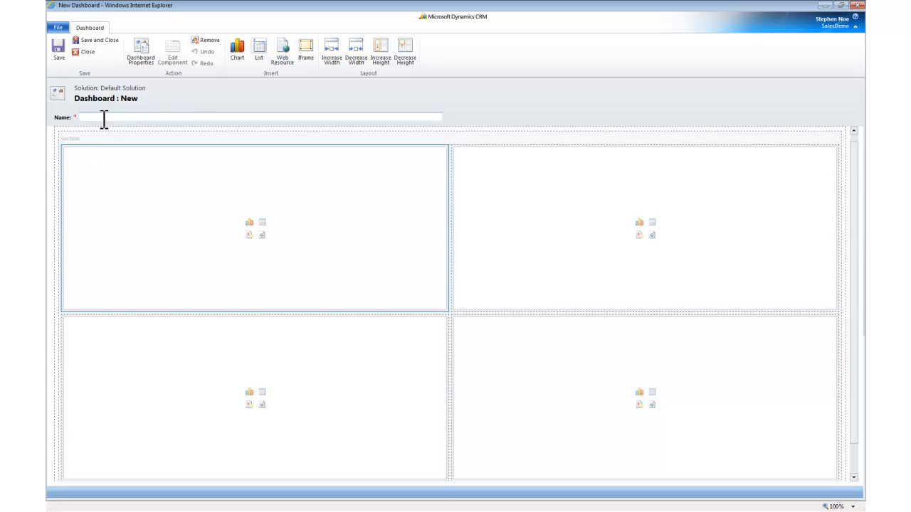
type("Test Dashboard")
Insert a Case chart in the dashboard's first section, using the Resolved Cases view and the Case Mix (By Business Unit) chart
left_click(238, 53)
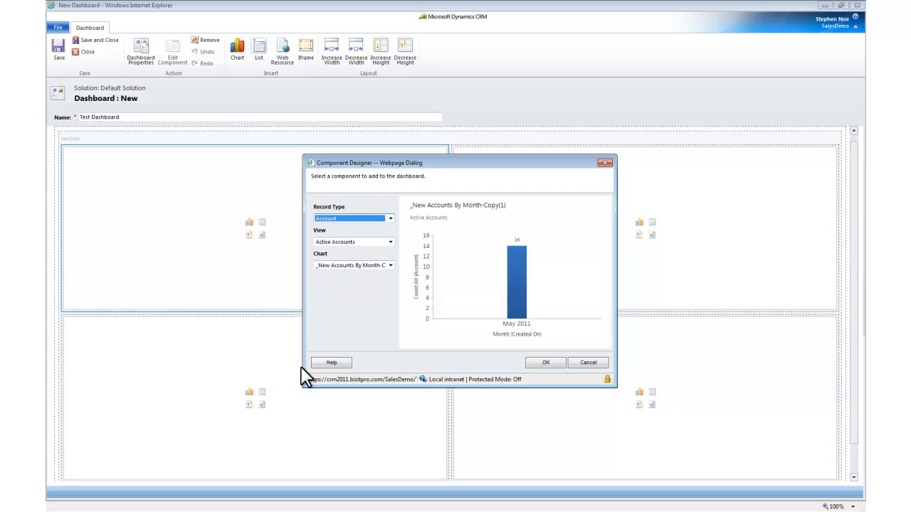
left_click(390, 219)
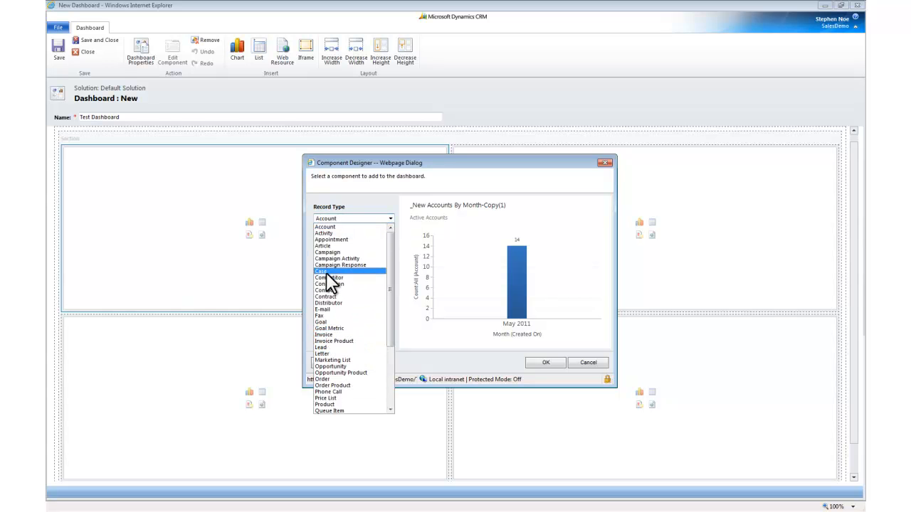
left_click(326, 271)
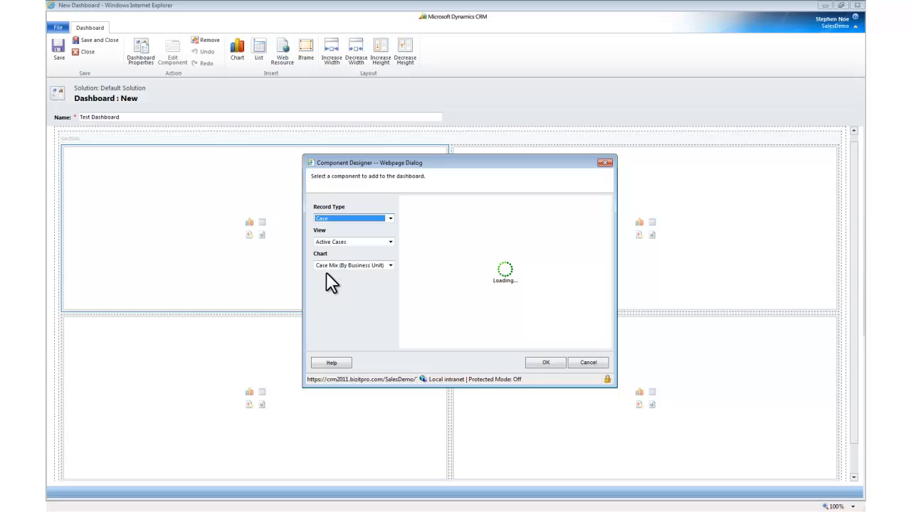
left_click(390, 243)
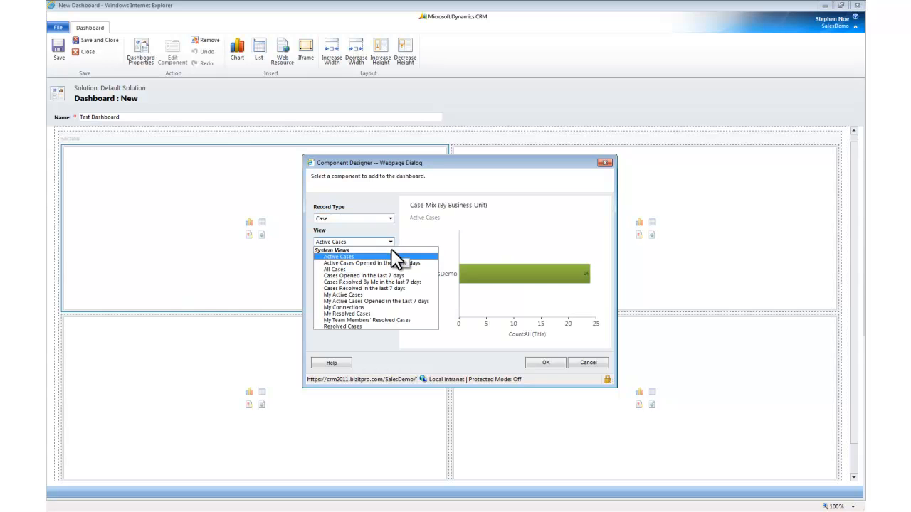
left_click(371, 326)
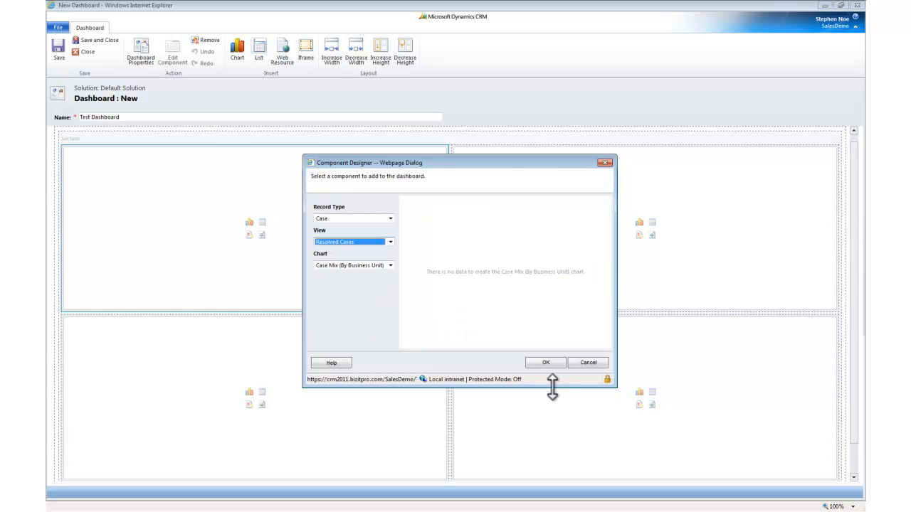
left_click(546, 363)
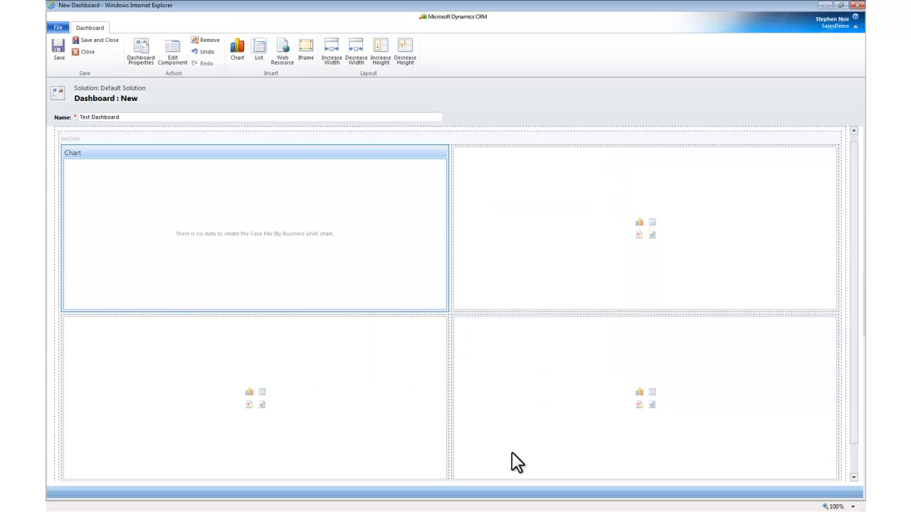
Review the properties of the inserted Case chart and close them without changes
double_click(219, 238)
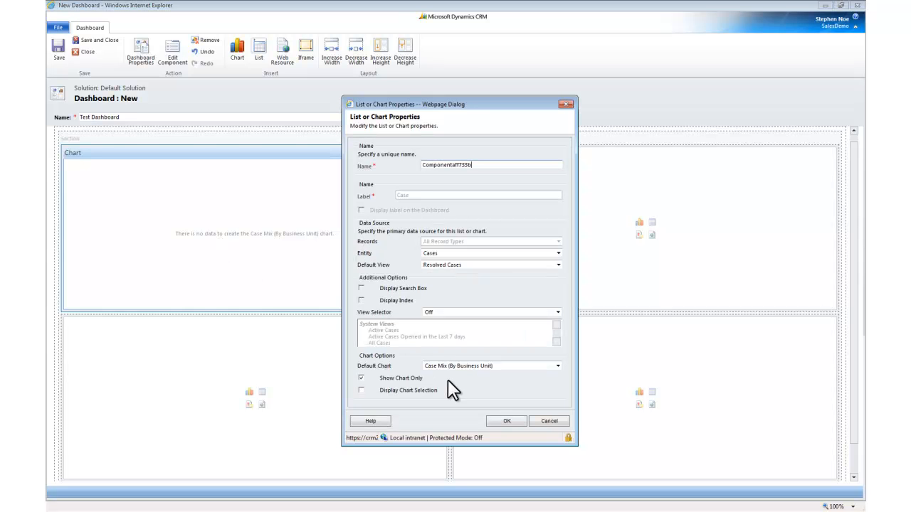
left_click_drag(448, 102, 232, 60)
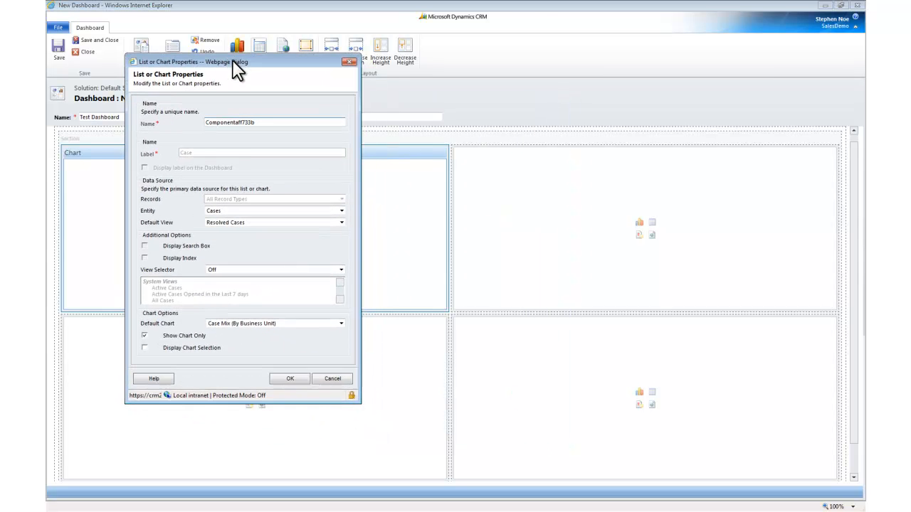
left_click(335, 381)
Insert a Cases list with the My Active Cases view in the section beside the chart
left_click(541, 259)
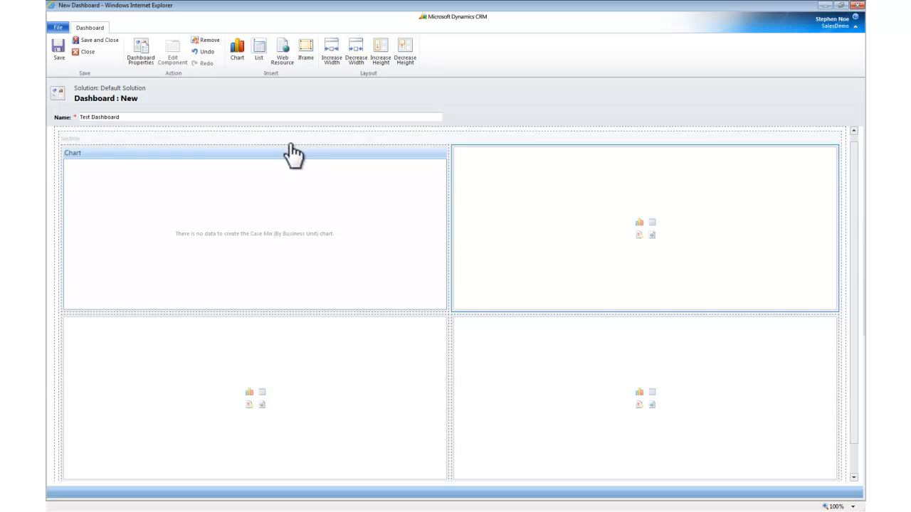
left_click(261, 51)
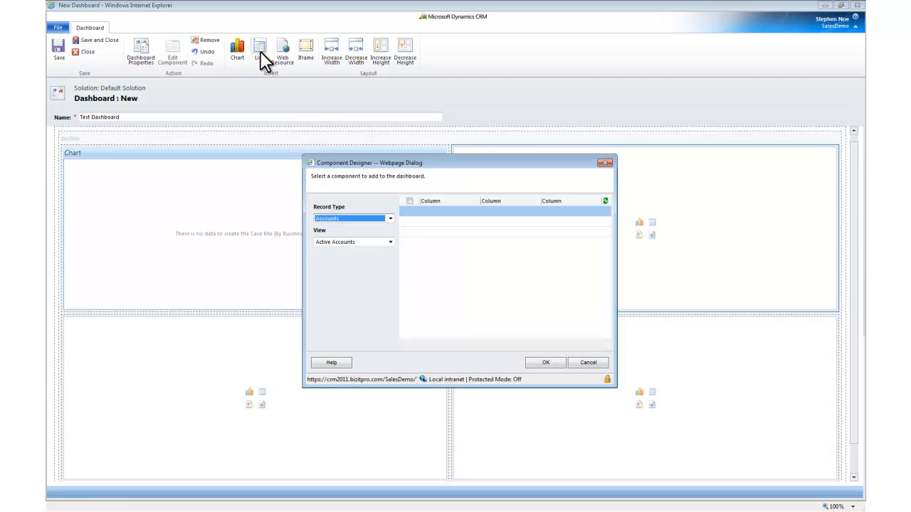
left_click(391, 218)
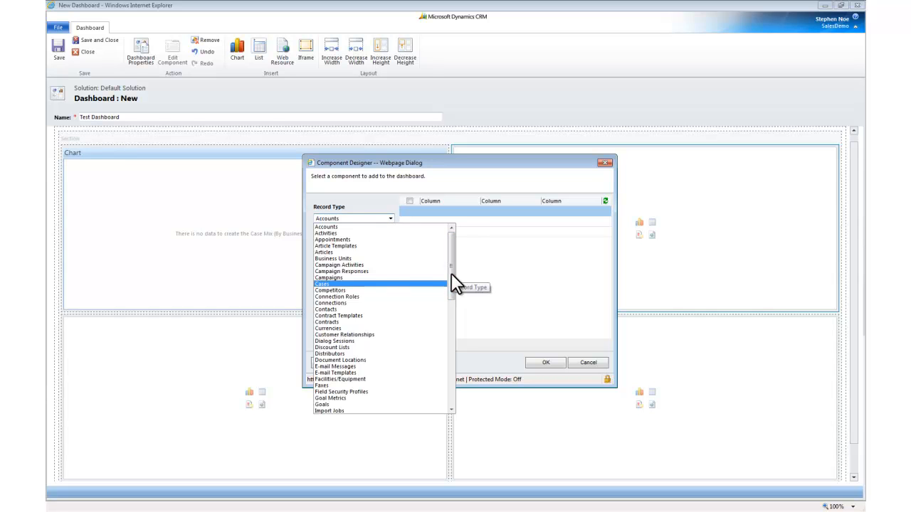
left_click(330, 284)
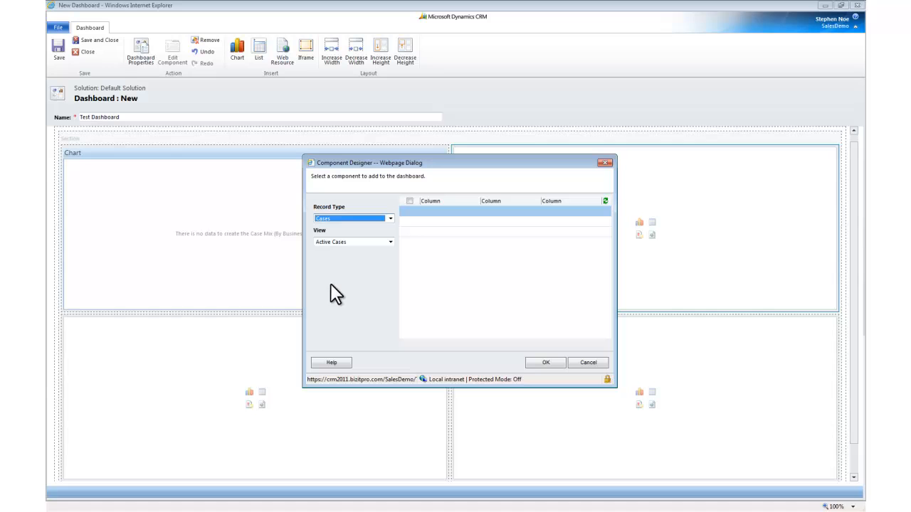
left_click(390, 241)
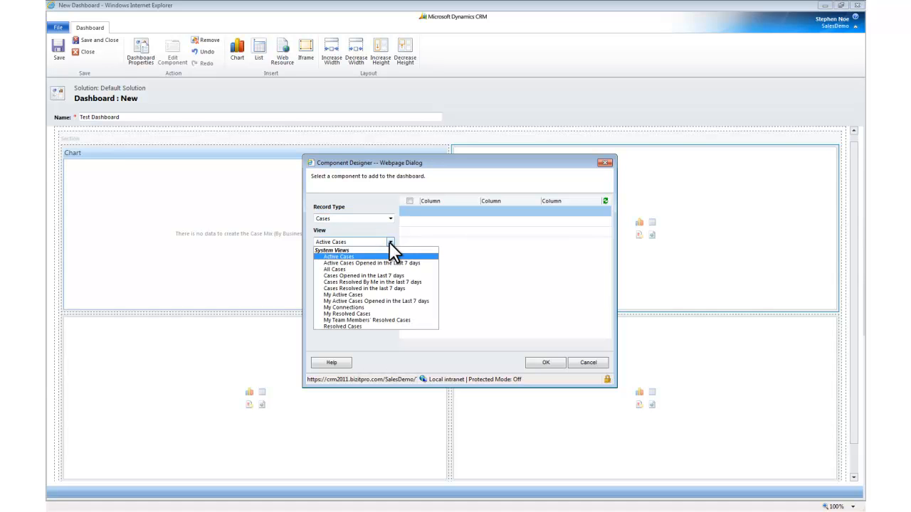
left_click(362, 294)
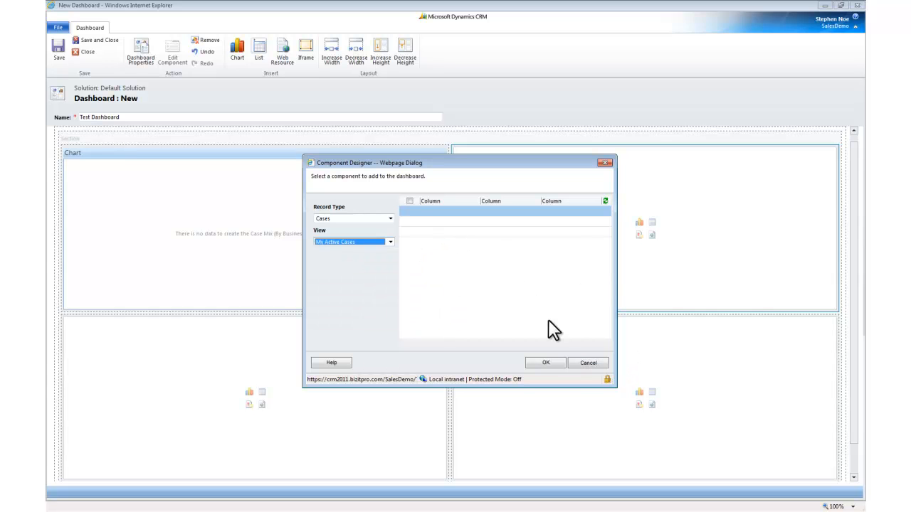
left_click(546, 364)
Decrease the width of the Case chart in the dashboard's top row by one increment
left_click(413, 397)
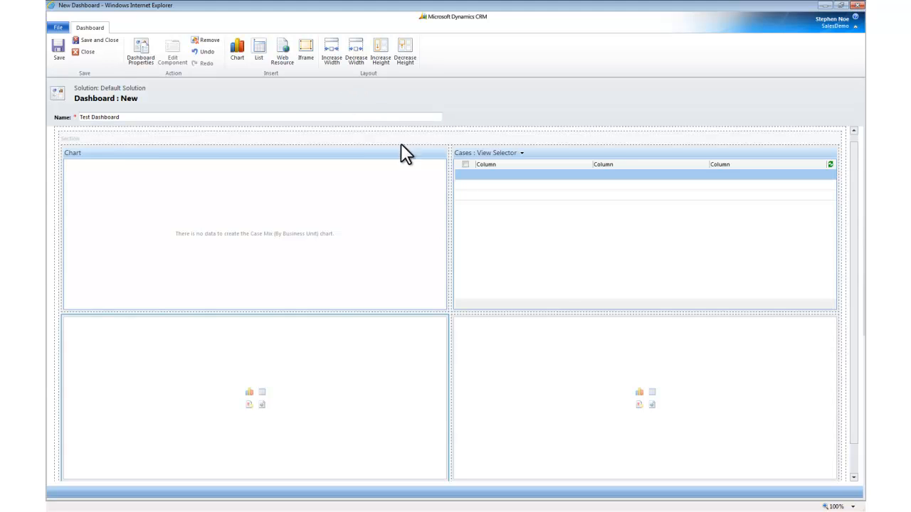
left_click(450, 310)
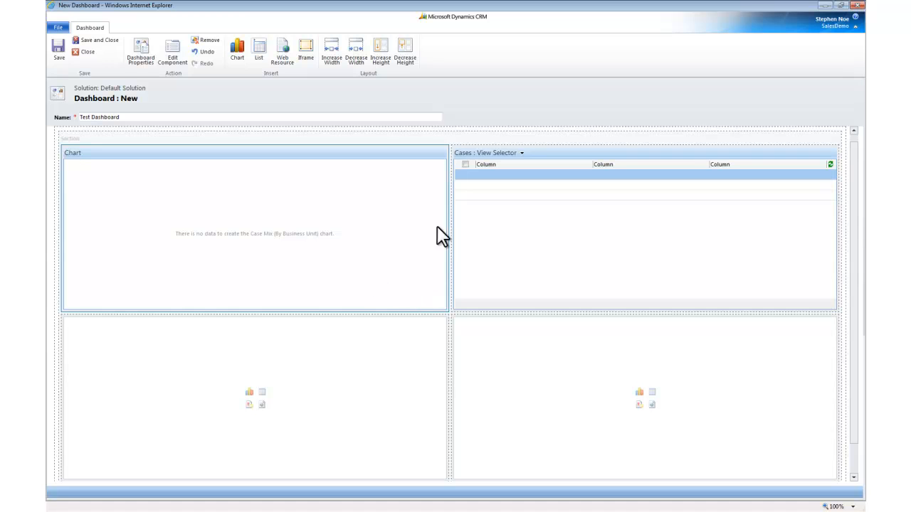
left_click(357, 48)
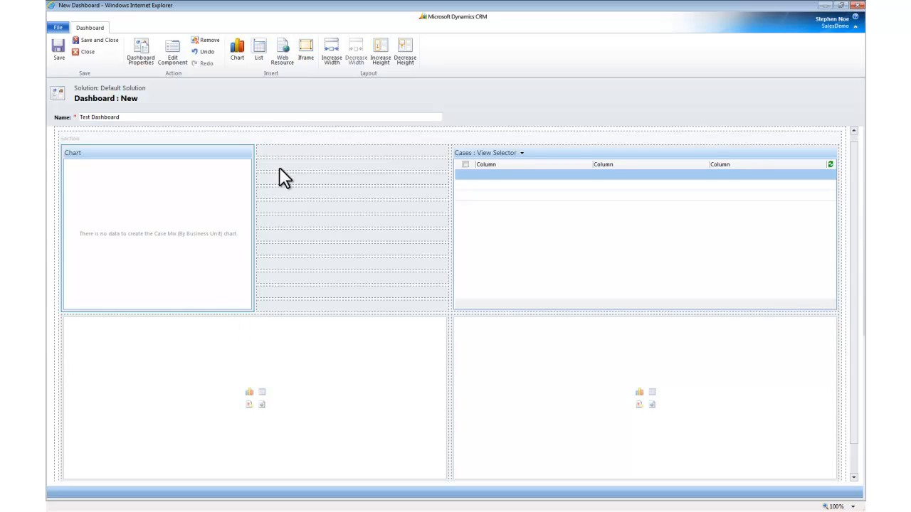
left_click(308, 156)
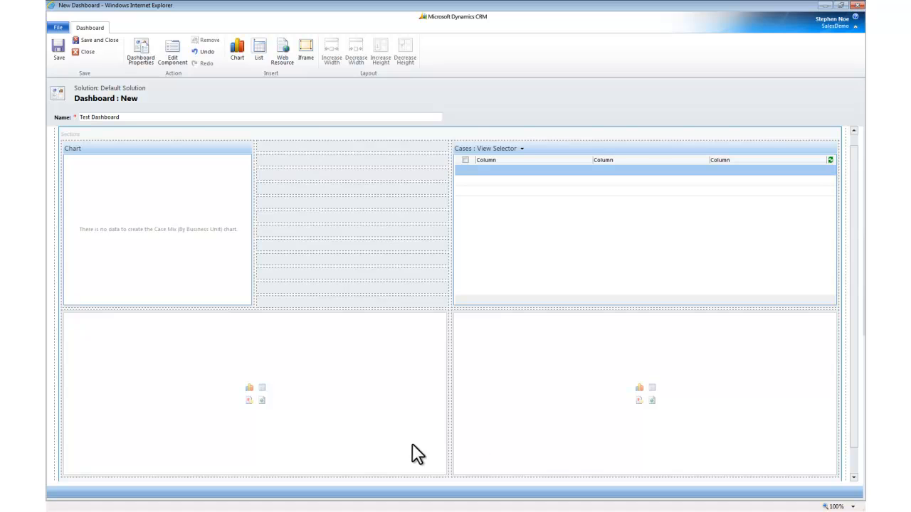
Increase the width of the empty section below the chart by one increment and check the rearranged layout
left_click(516, 443)
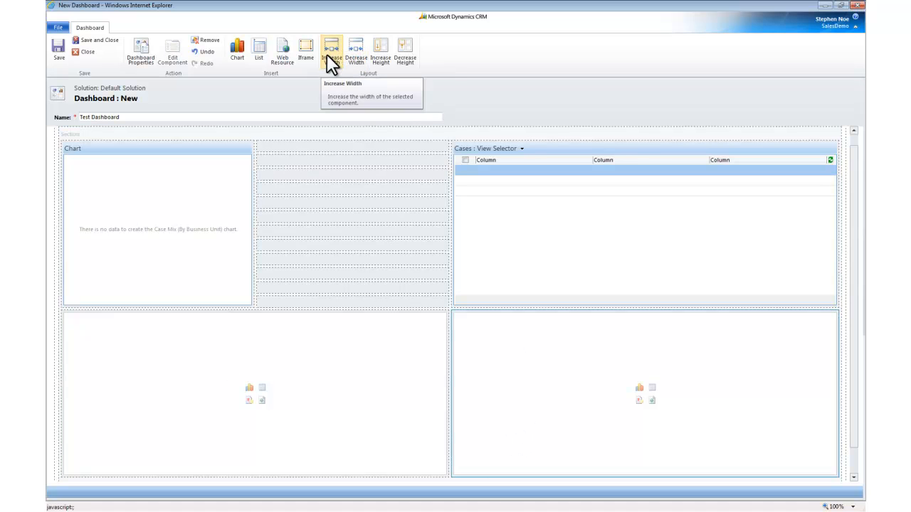
left_click(276, 354)
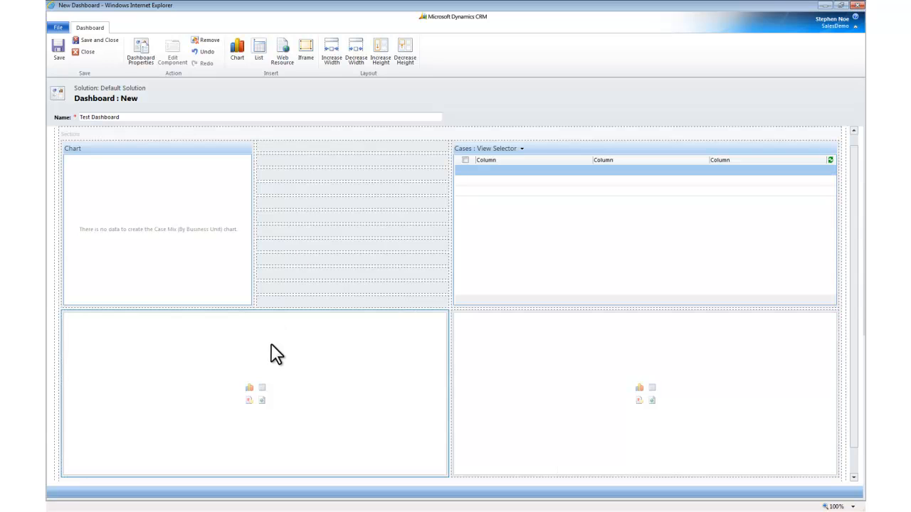
left_click(337, 50)
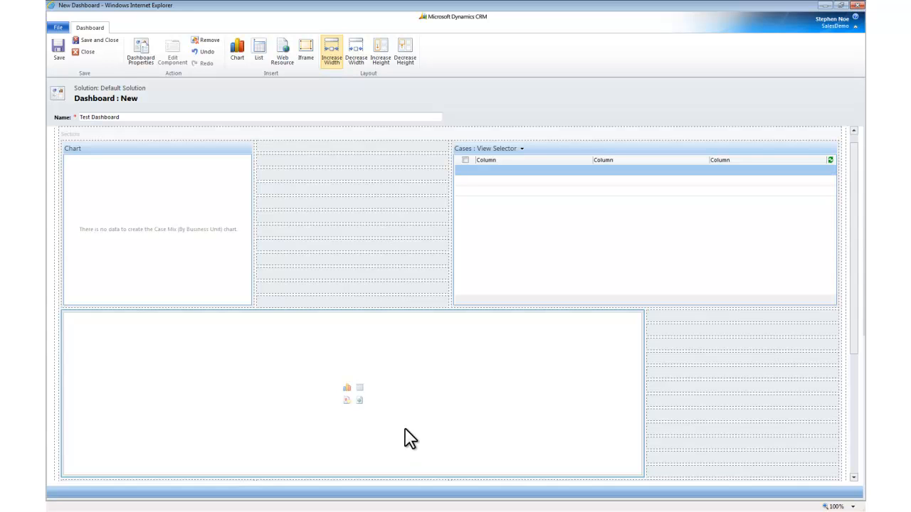
scroll(510, 368, "down", 3)
scroll(510, 368, "down", 2)
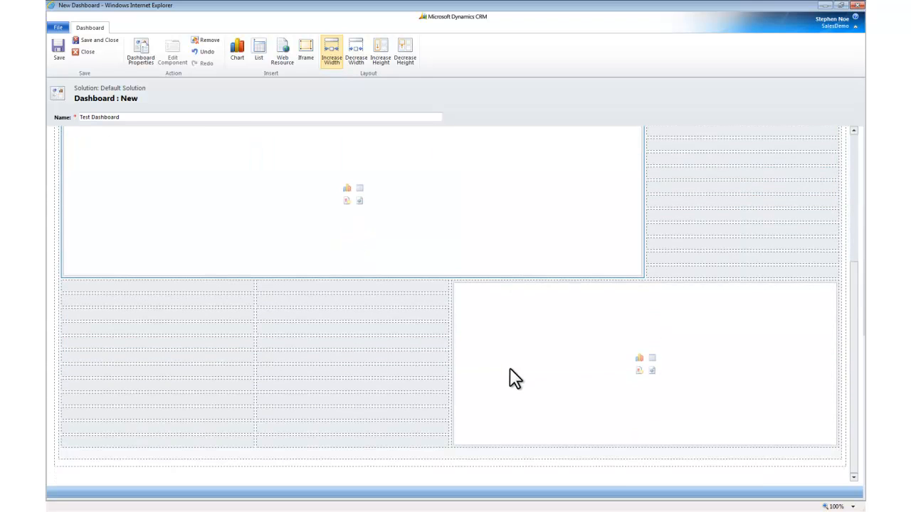
scroll(510, 370, "up", 3)
scroll(515, 379, "up", 2)
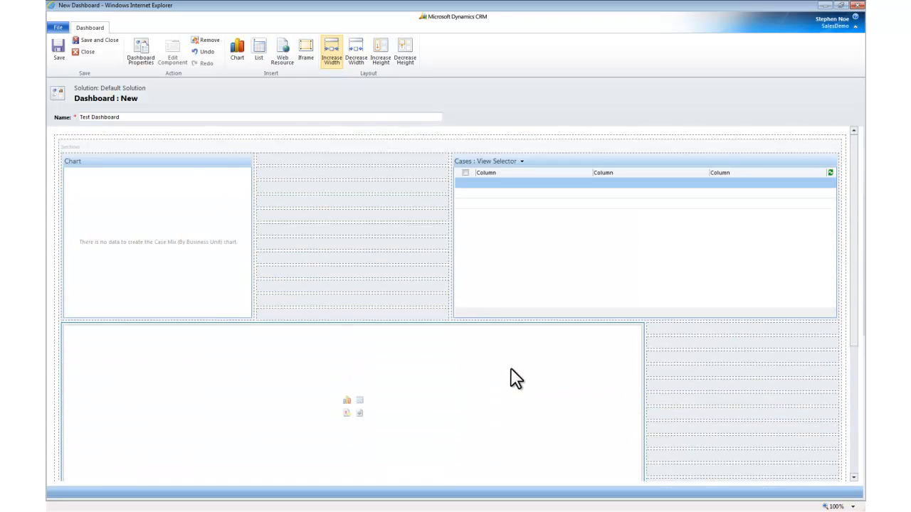